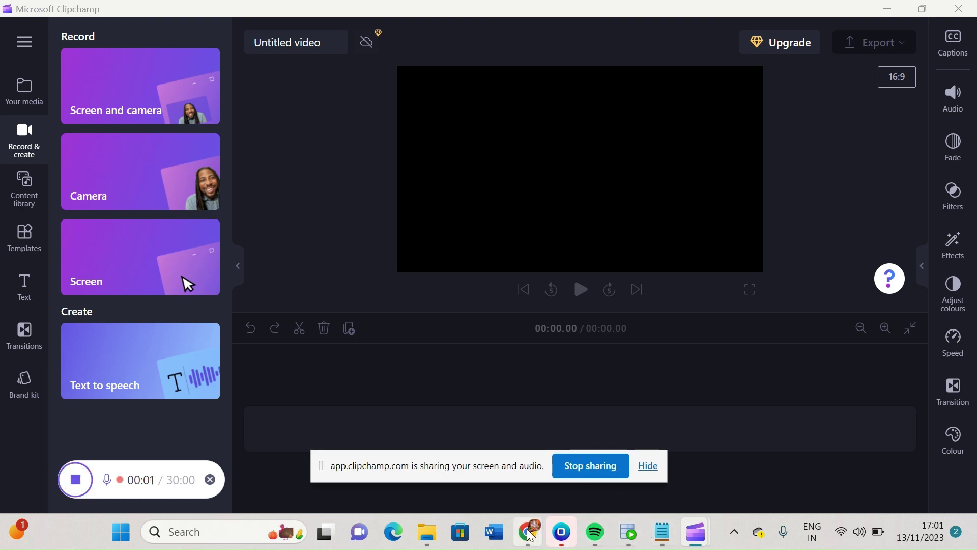
# Bring up the m_special_character_removal mapping in Chrome with its expression settings displayed
pyautogui.click(529, 533)
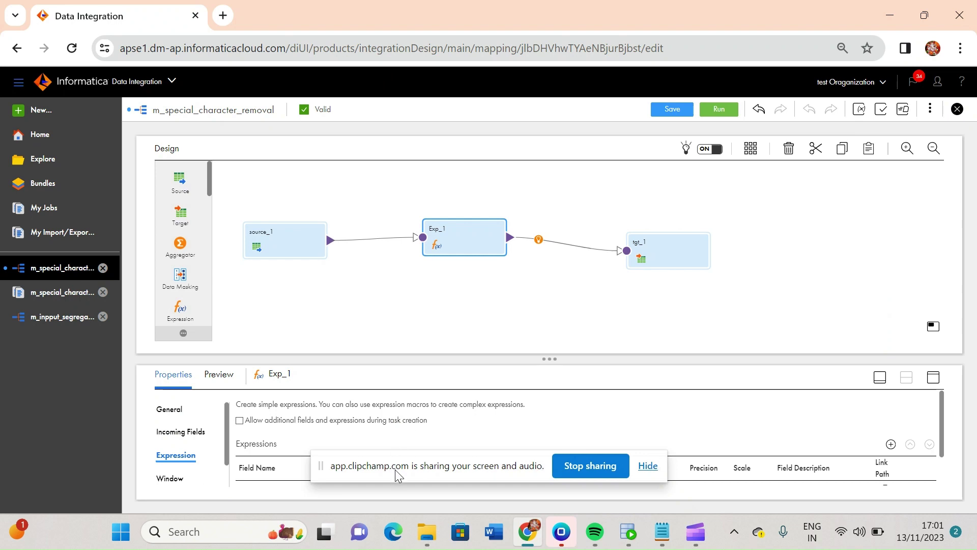
pyautogui.moveTo(395, 470)
pyautogui.mouseDown()
pyautogui.moveTo(167, 484)
pyautogui.moveTo(154, 495)
pyautogui.mouseUp()
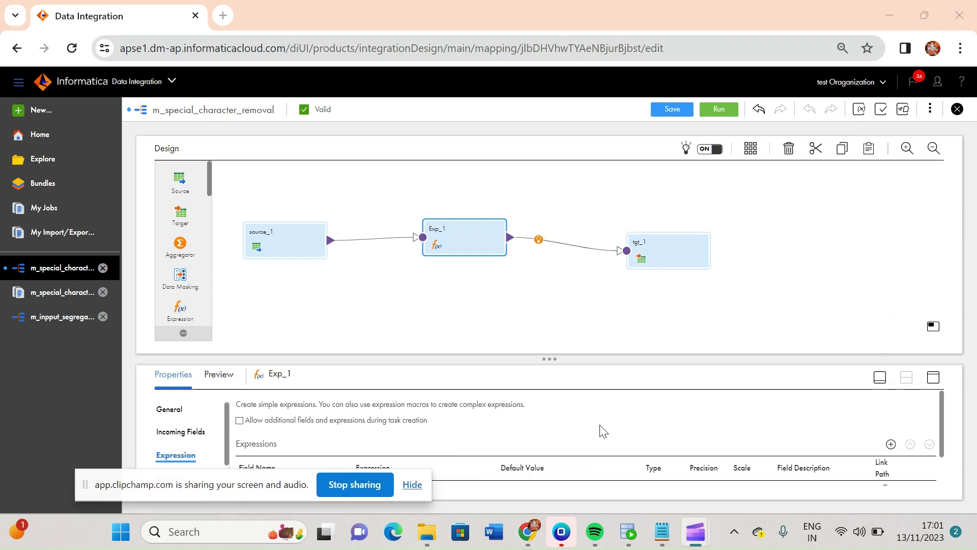
# In SQL Developer, highlight the salary column definition and the $4000 salary value
pyautogui.click(628, 533)
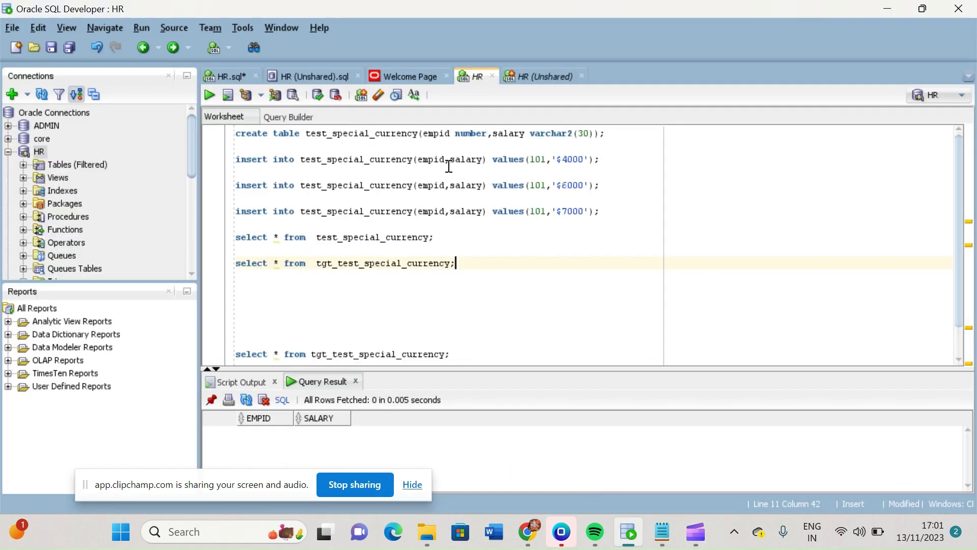
pyautogui.doubleClick(513, 135)
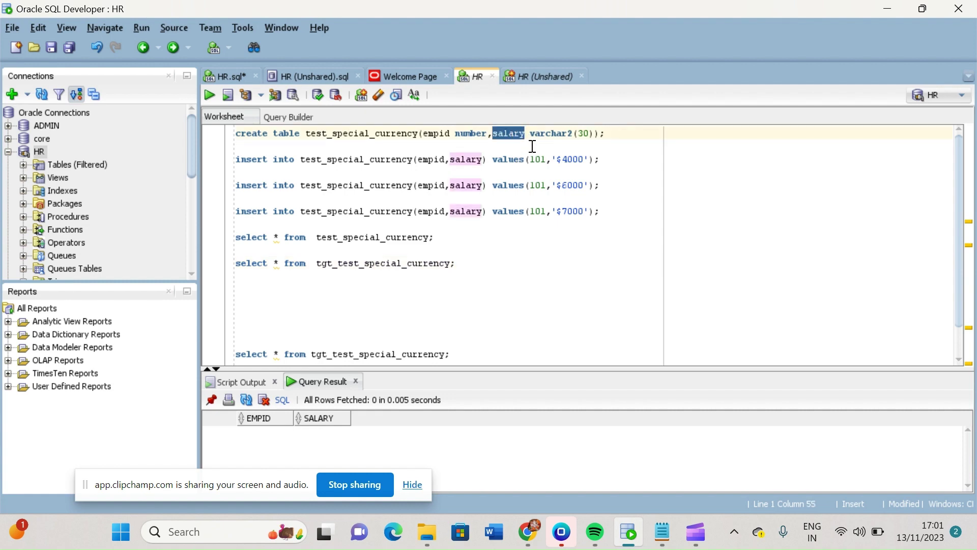
pyautogui.doubleClick(579, 160)
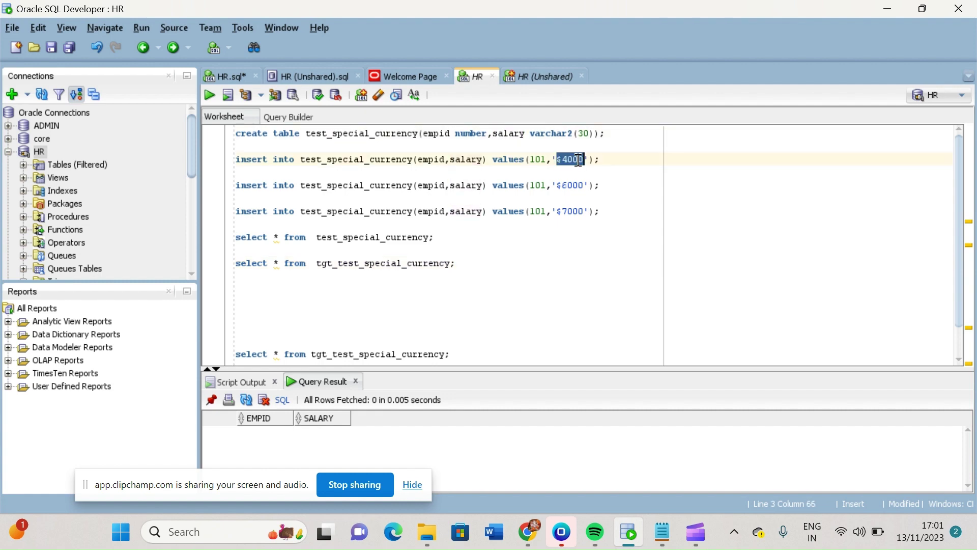
pyautogui.click(574, 212)
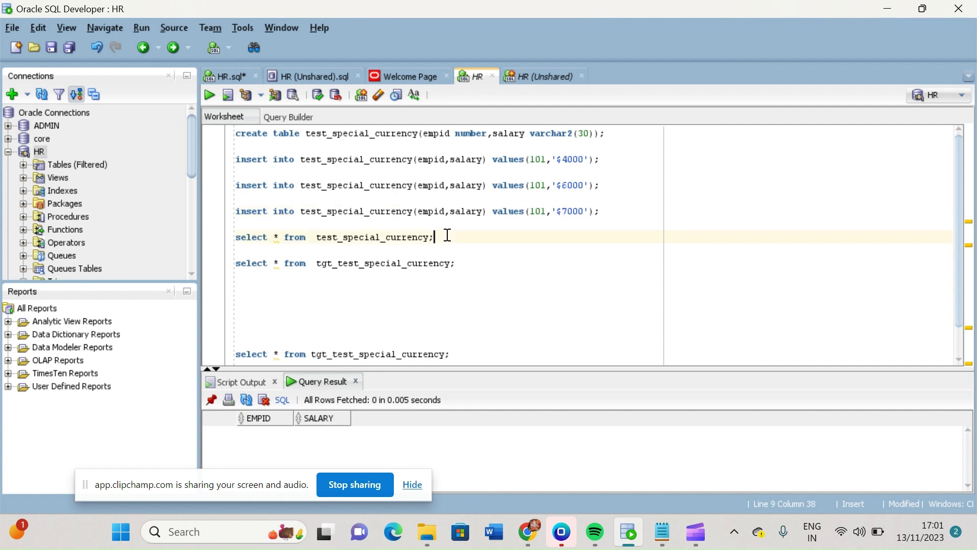
# Query test_special_currency to show its three dollar-signed salaries in an enlarged results pane
pyautogui.doubleClick(360, 134)
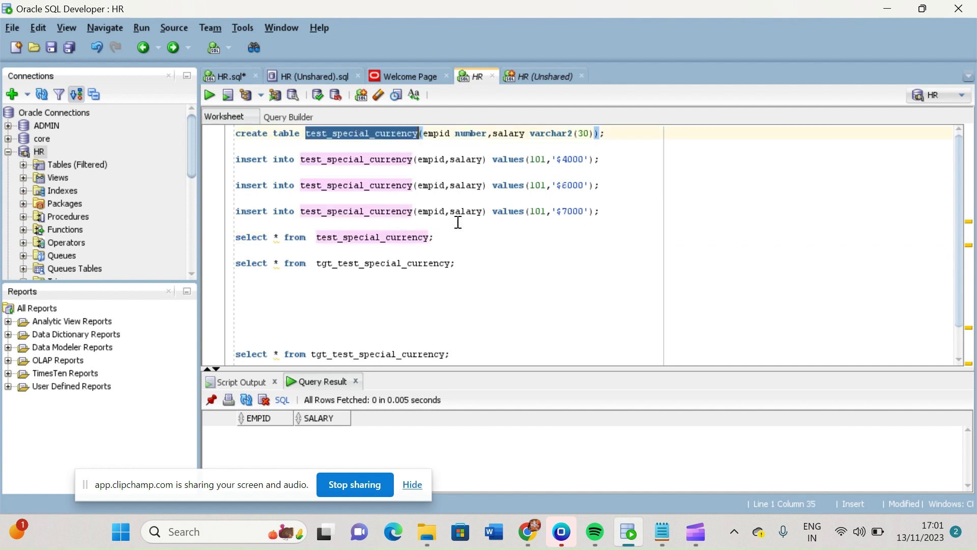
pyautogui.click(450, 237)
pyautogui.hotkey('ctrl', 'Return')
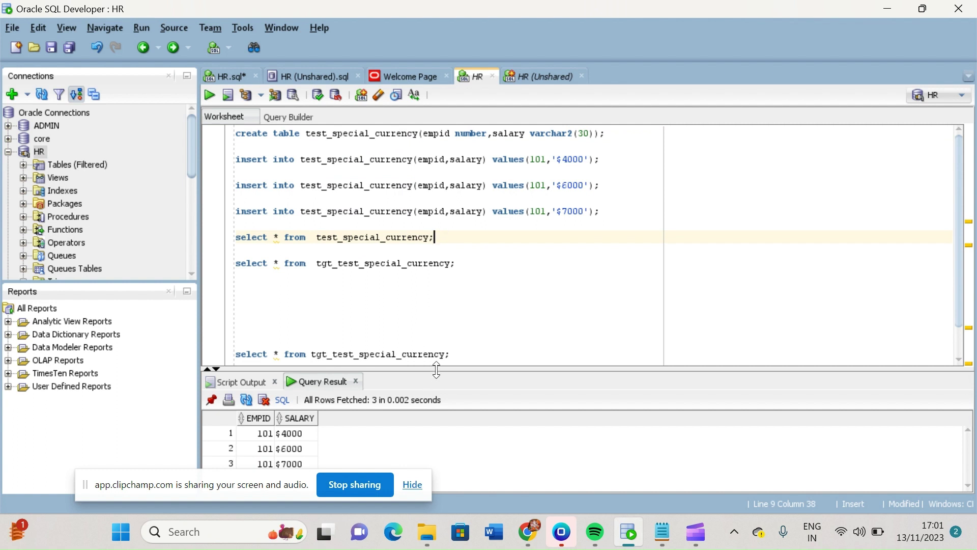
pyautogui.moveTo(437, 370); pyautogui.dragTo(433, 310)
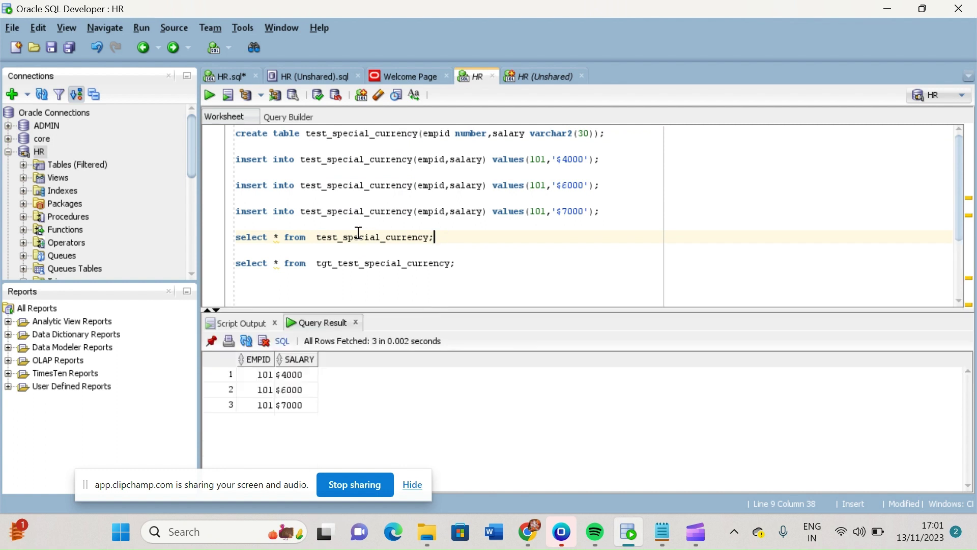
# Highlight the source and tgt_test_special_currency queries, then return to the Informatica mapping
pyautogui.doubleClick(356, 238)
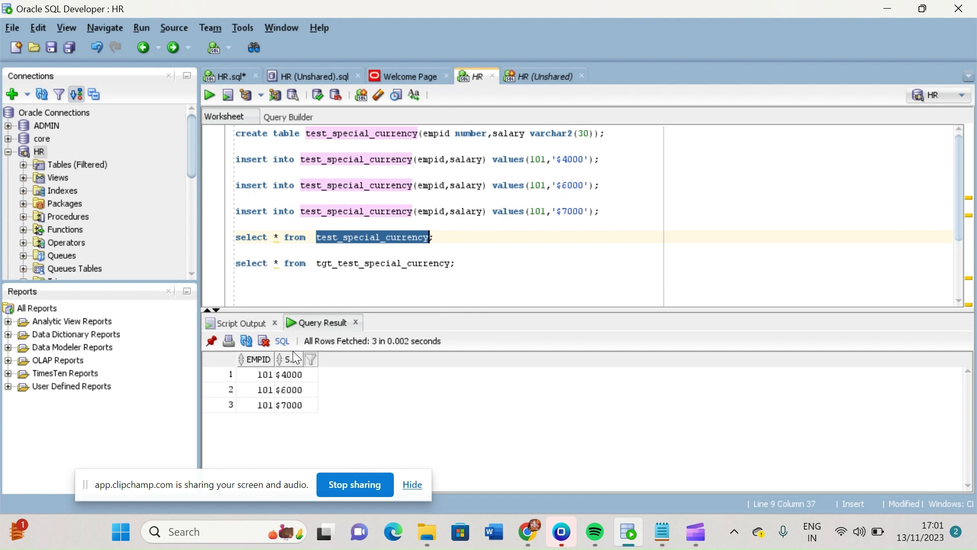
pyautogui.doubleClick(378, 264)
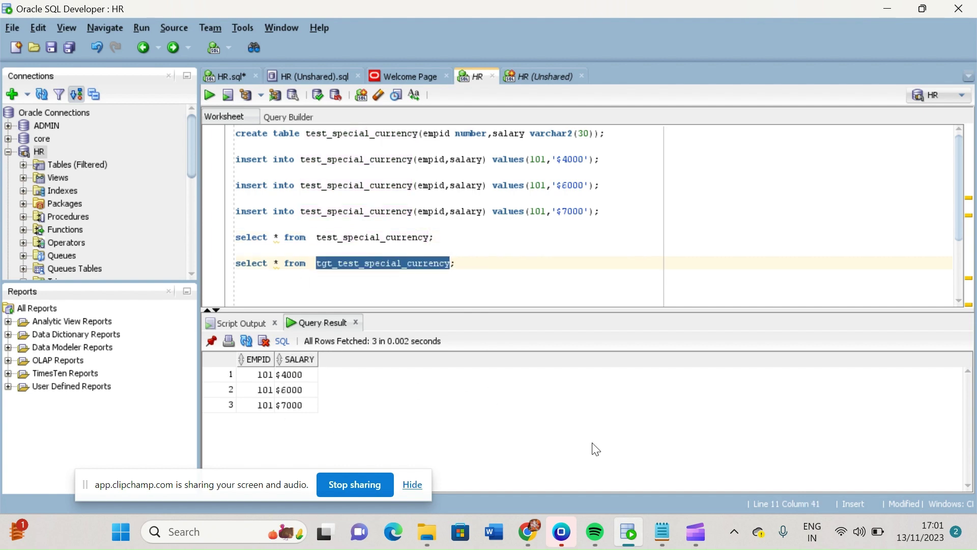
pyautogui.click(528, 532)
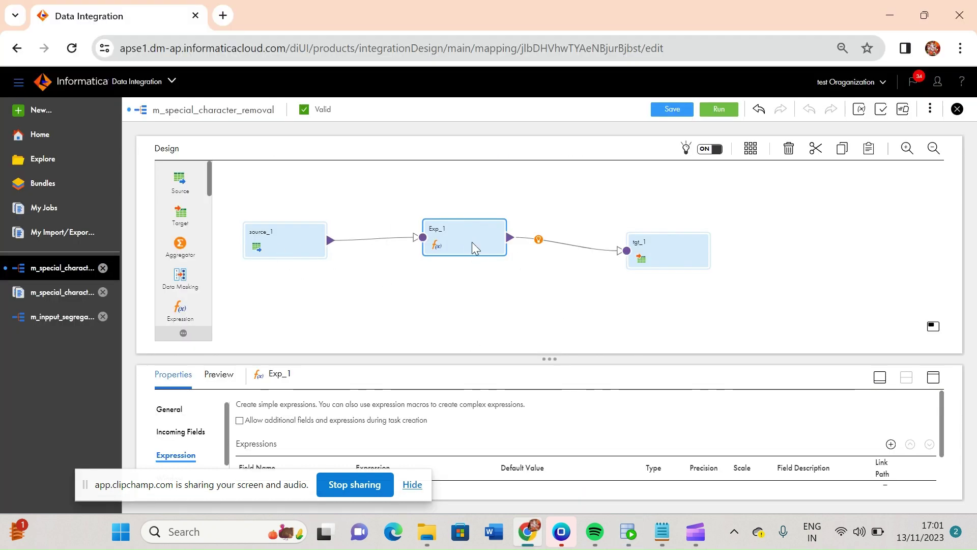
pyautogui.click(391, 309)
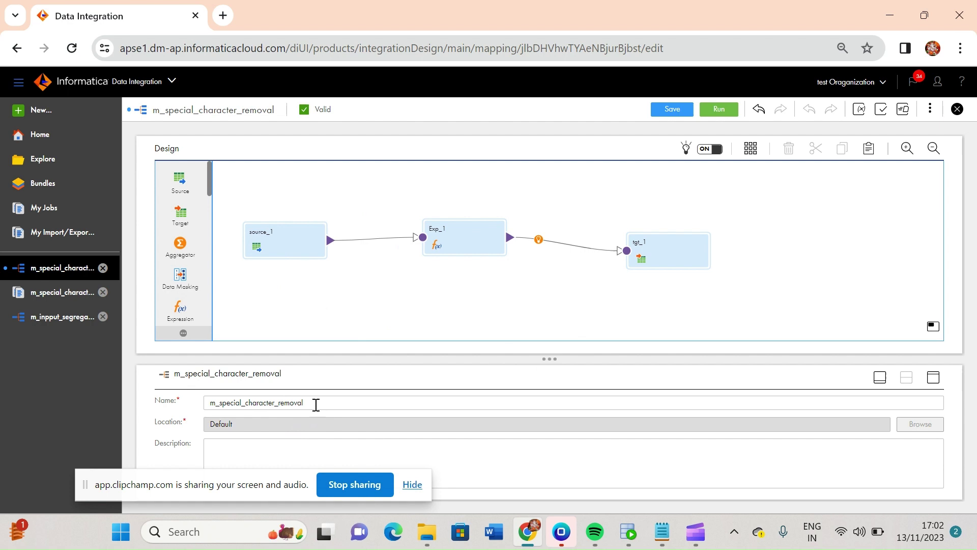
pyautogui.click(283, 235)
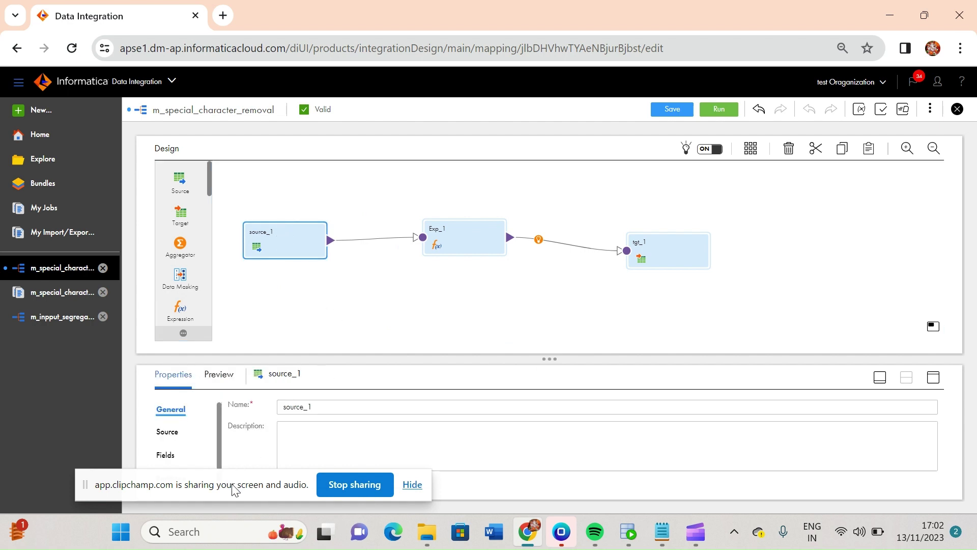
pyautogui.click(169, 432)
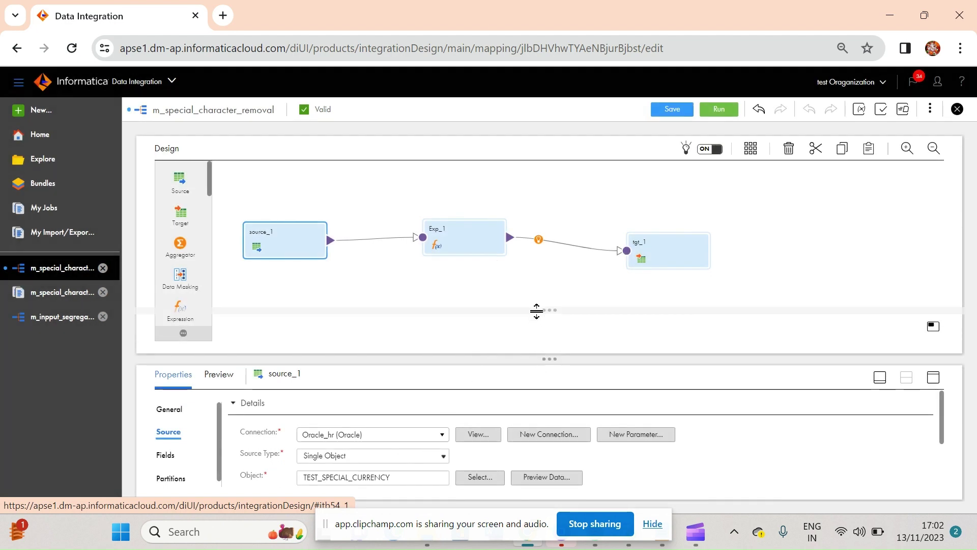
pyautogui.moveTo(542, 358); pyautogui.dragTo(539, 310)
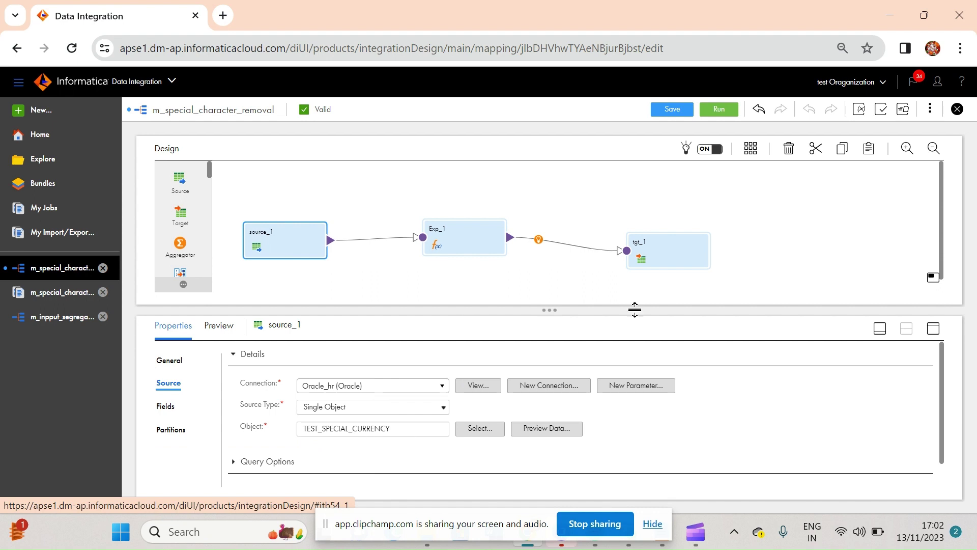
pyautogui.click(670, 253)
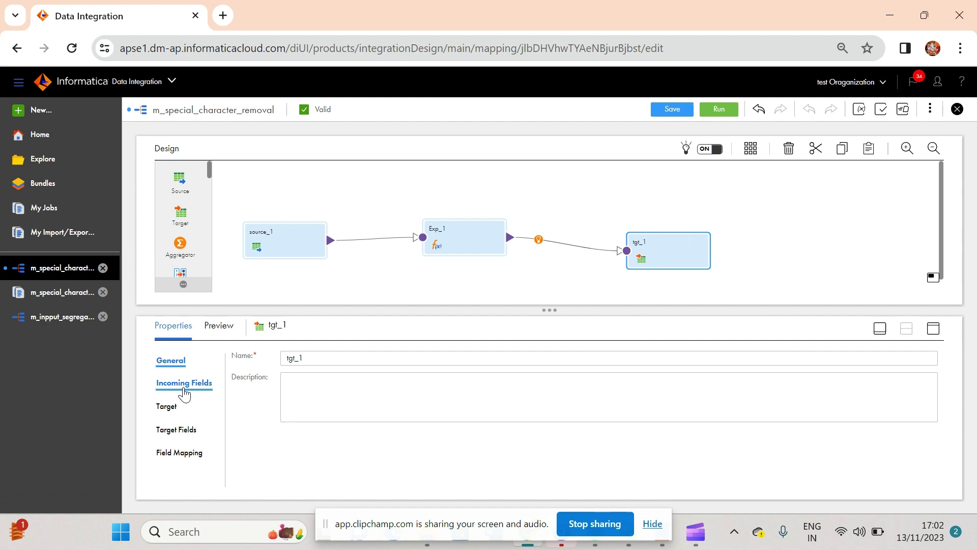
pyautogui.click(165, 409)
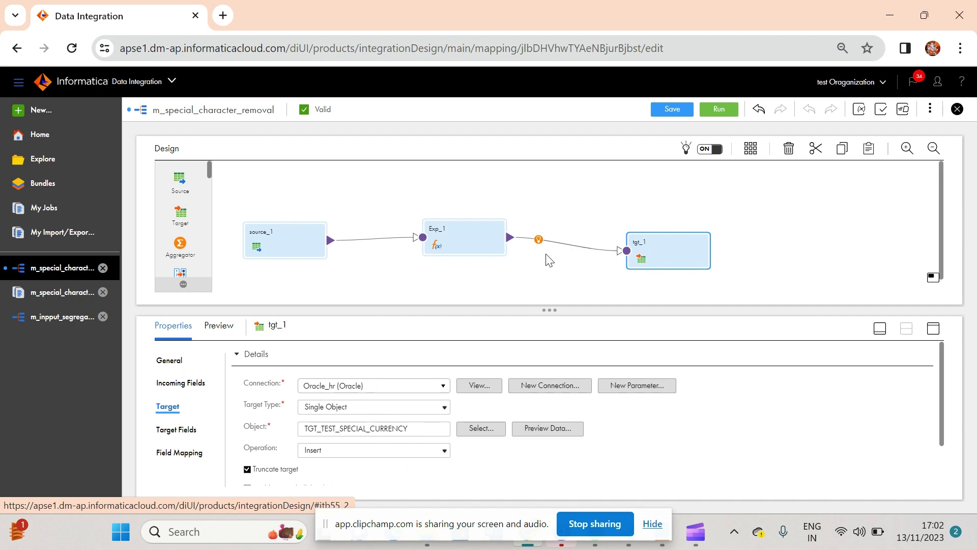
pyautogui.click(461, 237)
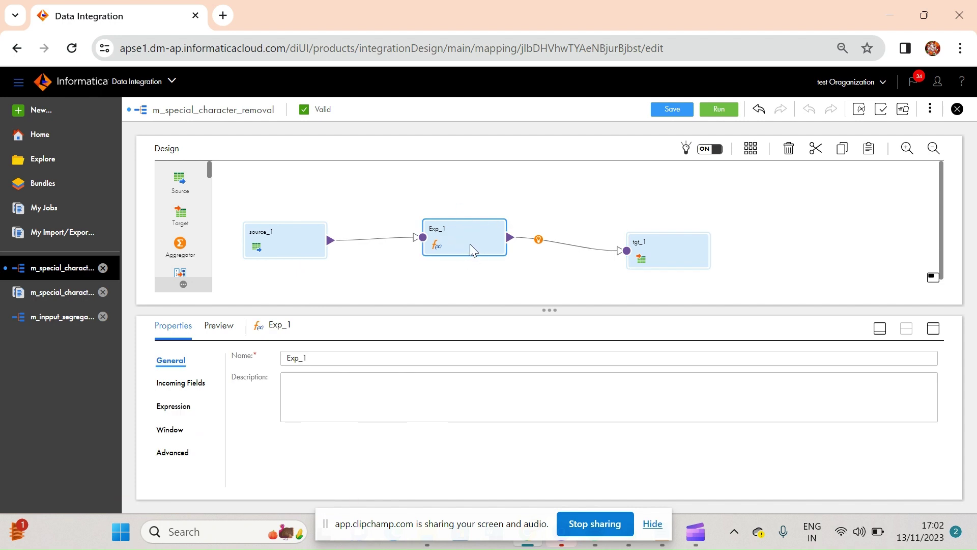
# From Exp_1's incoming fields and expressions, open the V_salary field expression editor
pyautogui.click(183, 382)
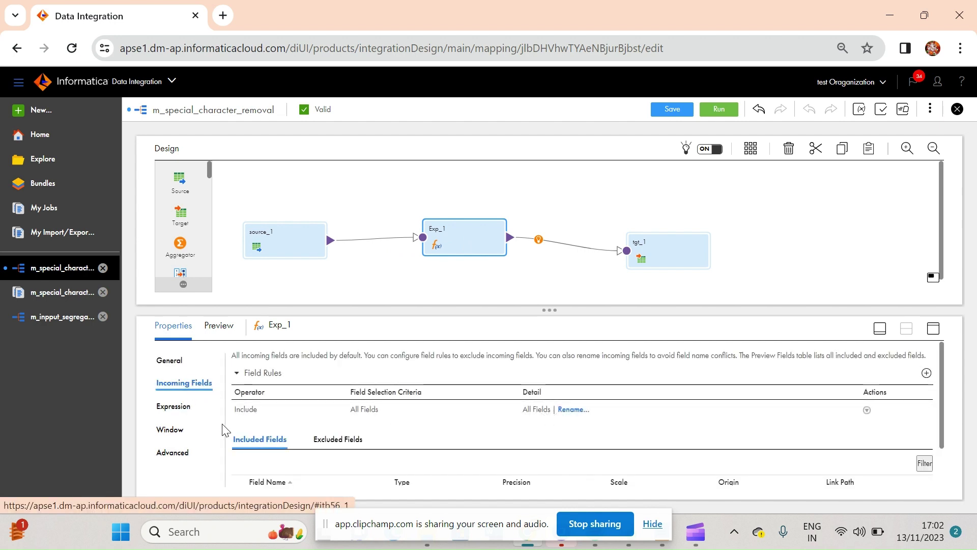
pyautogui.click(182, 409)
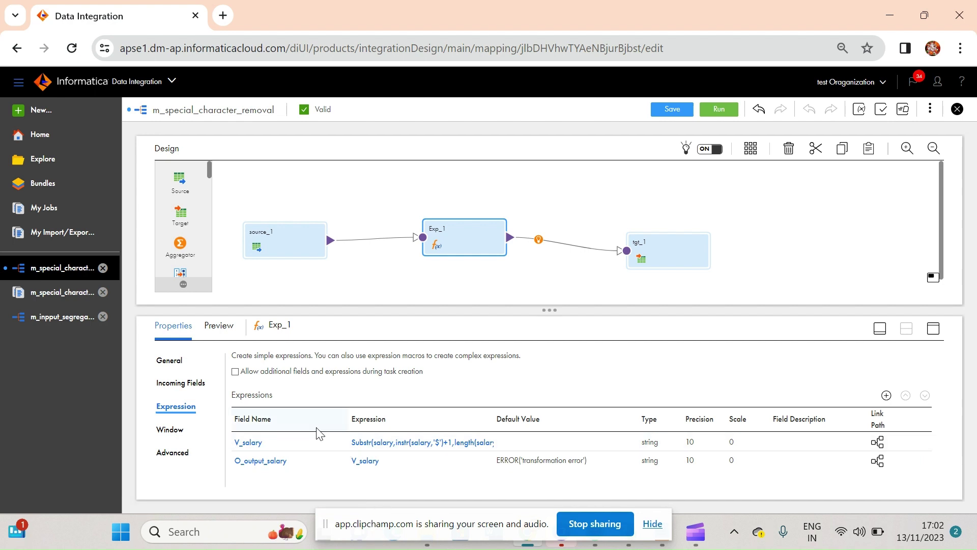
pyautogui.click(417, 443)
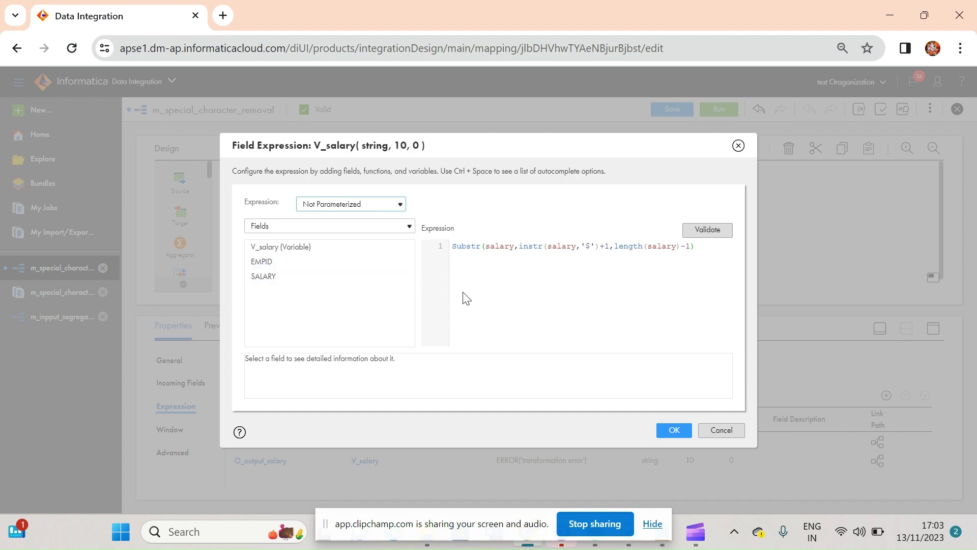
# Review the V_salary Substr/instr formula that removes '$' from salary, and validate it
pyautogui.click(483, 303)
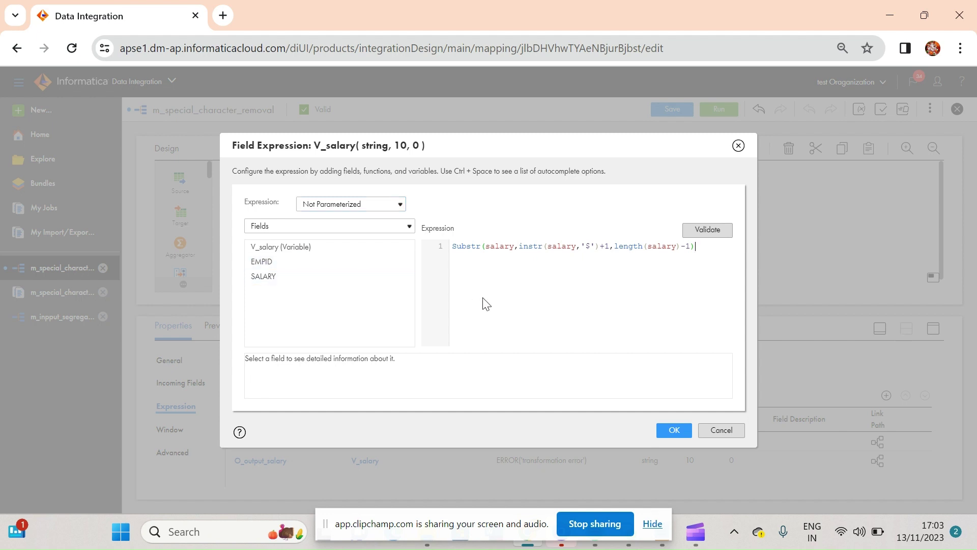
pyautogui.doubleClick(504, 249)
pyautogui.doubleClick(460, 250)
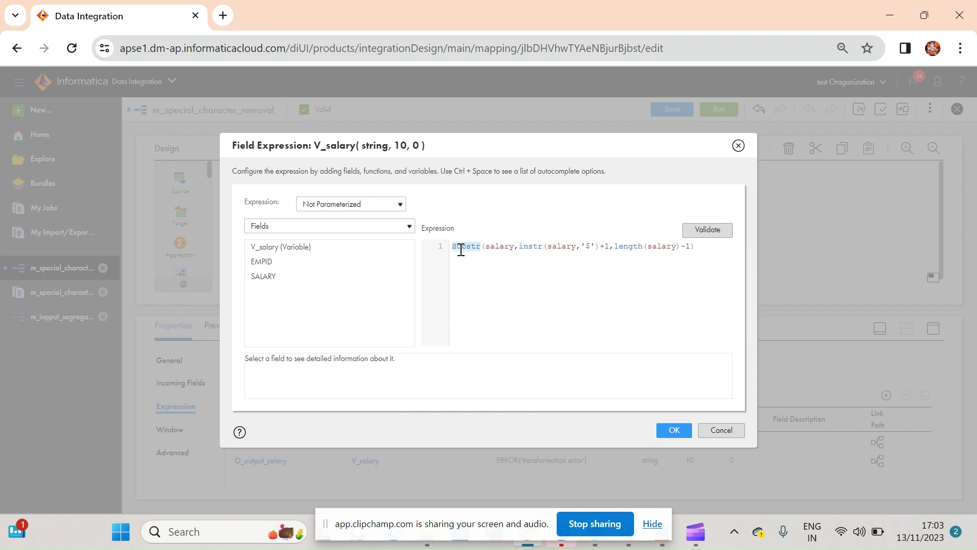
pyautogui.doubleClick(504, 248)
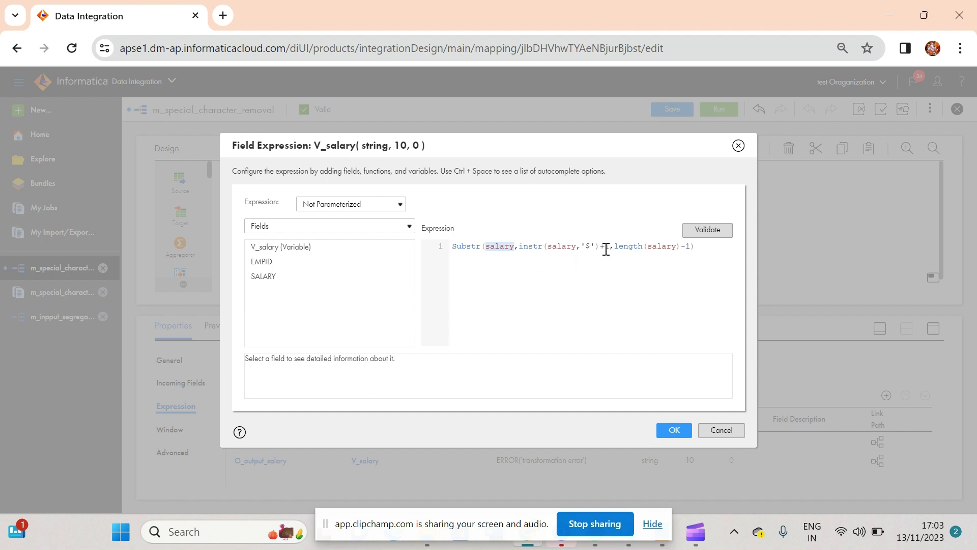
pyautogui.click(696, 247)
pyautogui.click(703, 228)
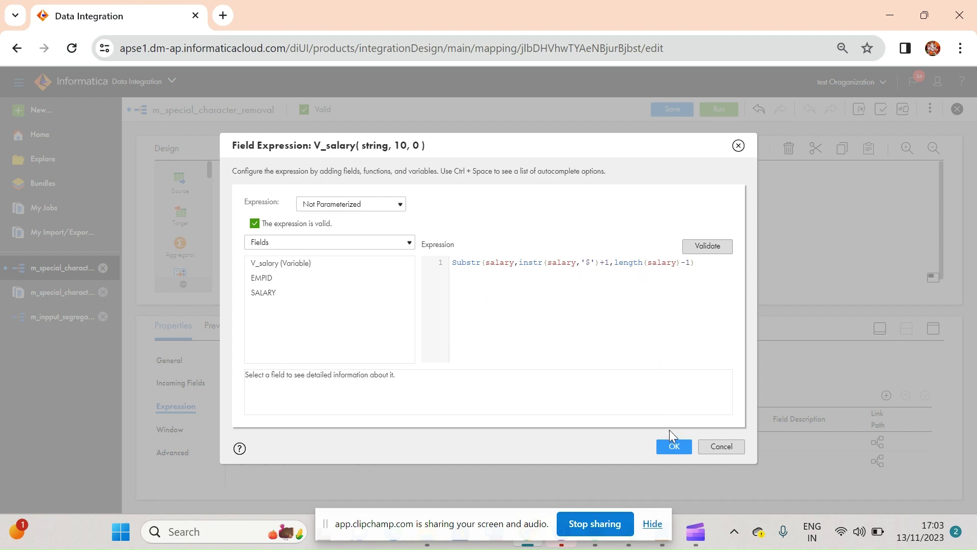
# Accept the V_salary expression, save the mapping, and launch the m_special_character_removal run
pyautogui.click(674, 447)
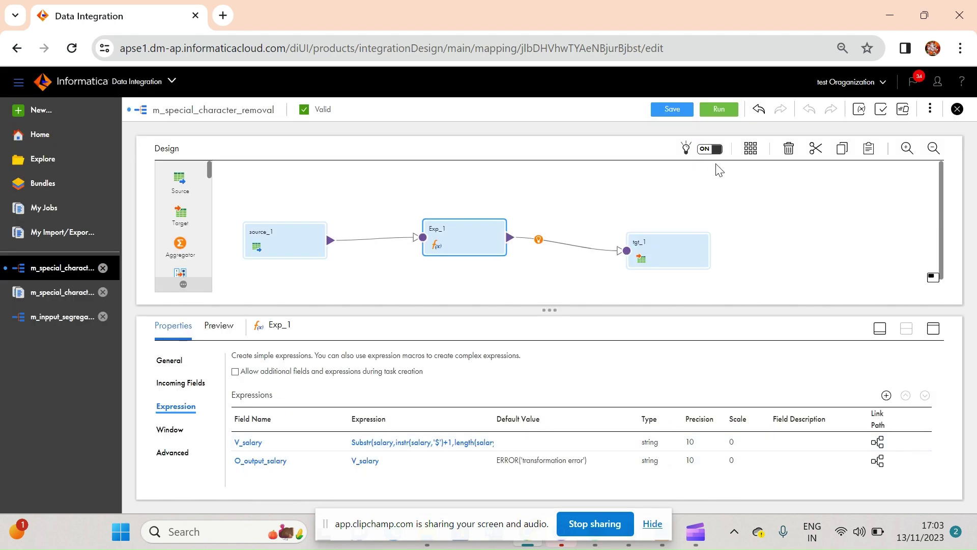
pyautogui.click(721, 111)
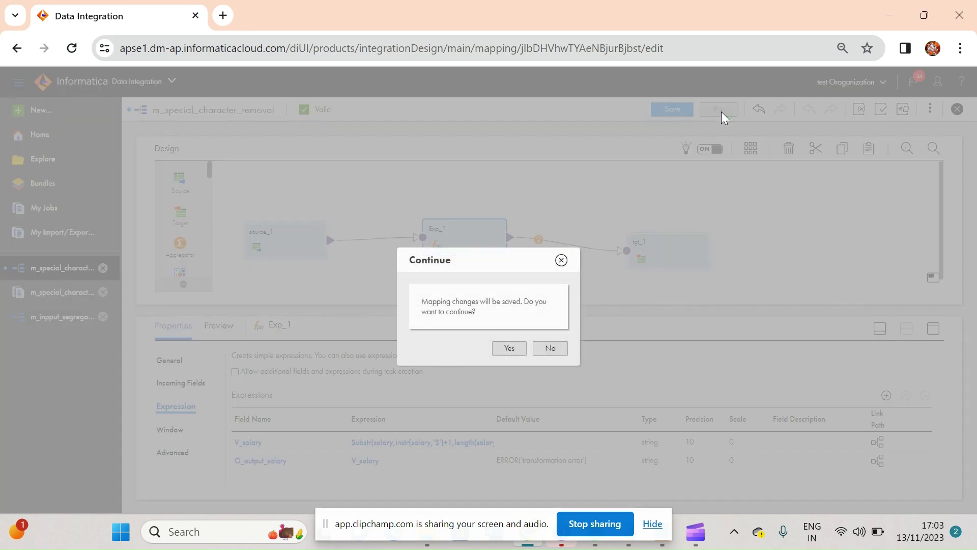
pyautogui.click(505, 349)
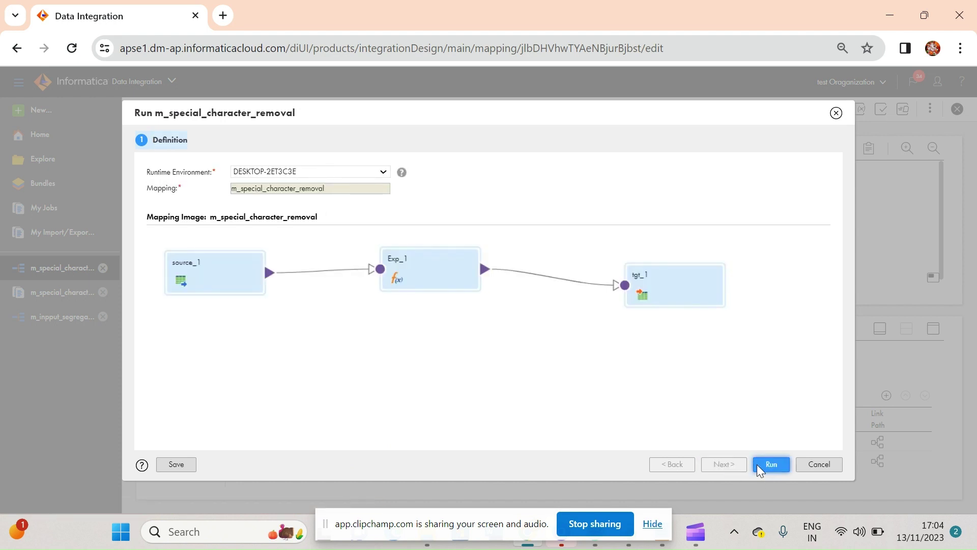
pyautogui.click(774, 463)
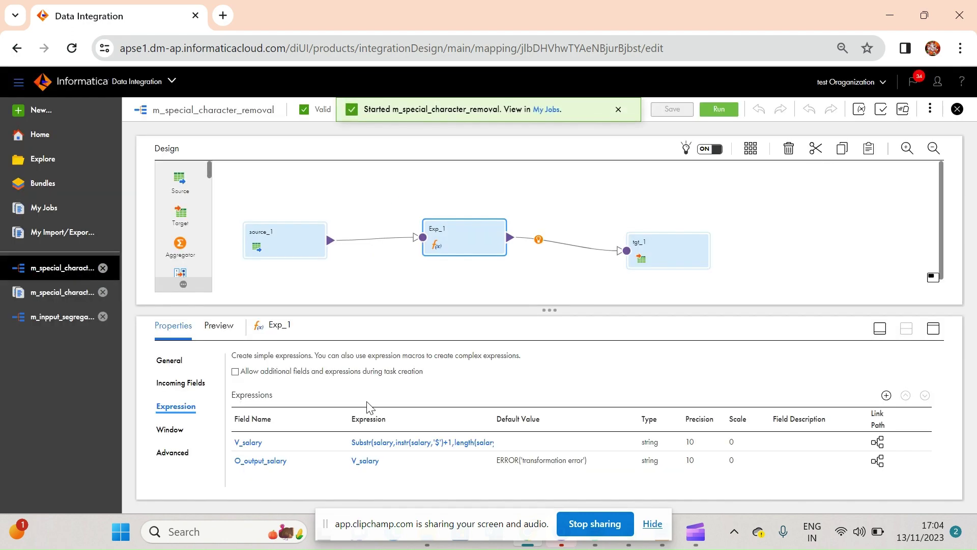
pyautogui.click(364, 461)
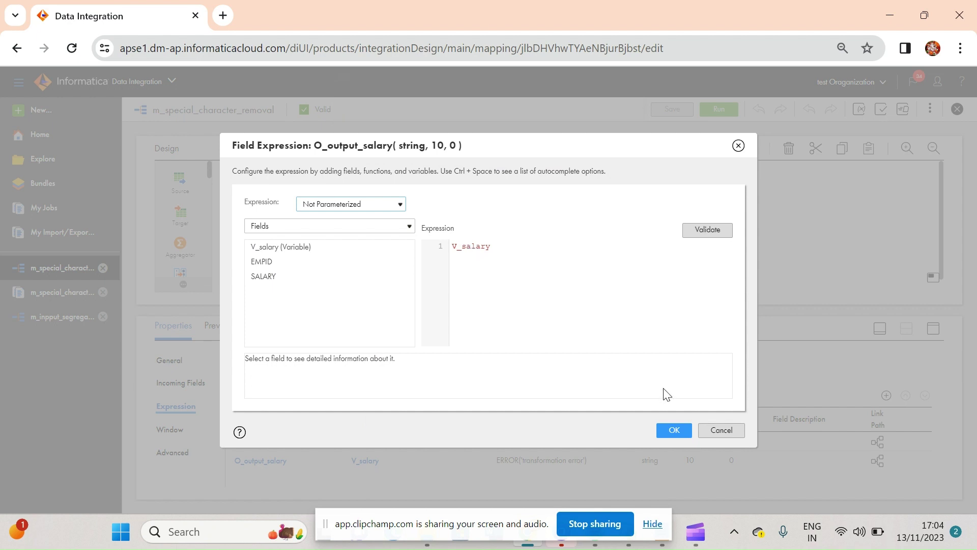
pyautogui.click(675, 430)
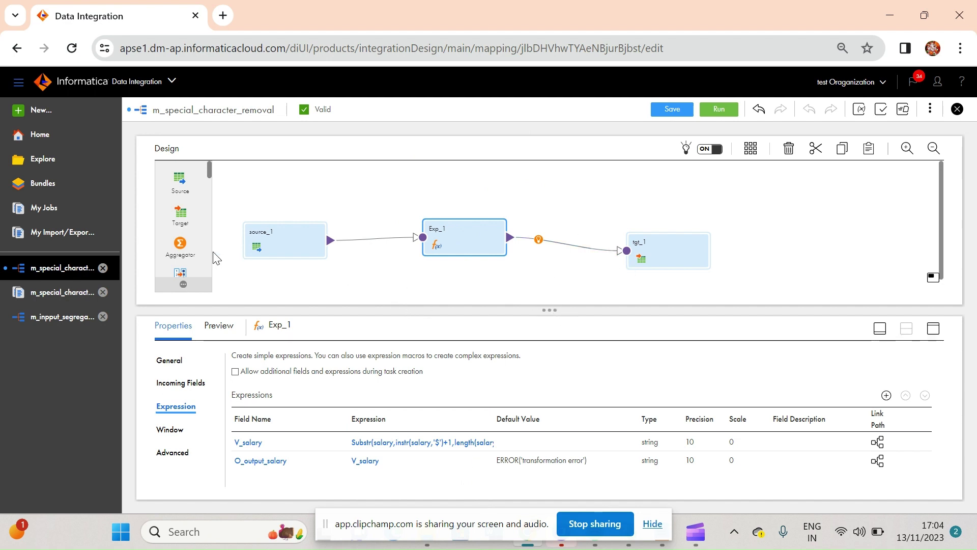
# Check the m_special_character_removal-2 job log for Success with 3 rows, then go to SQL Developer
pyautogui.click(53, 213)
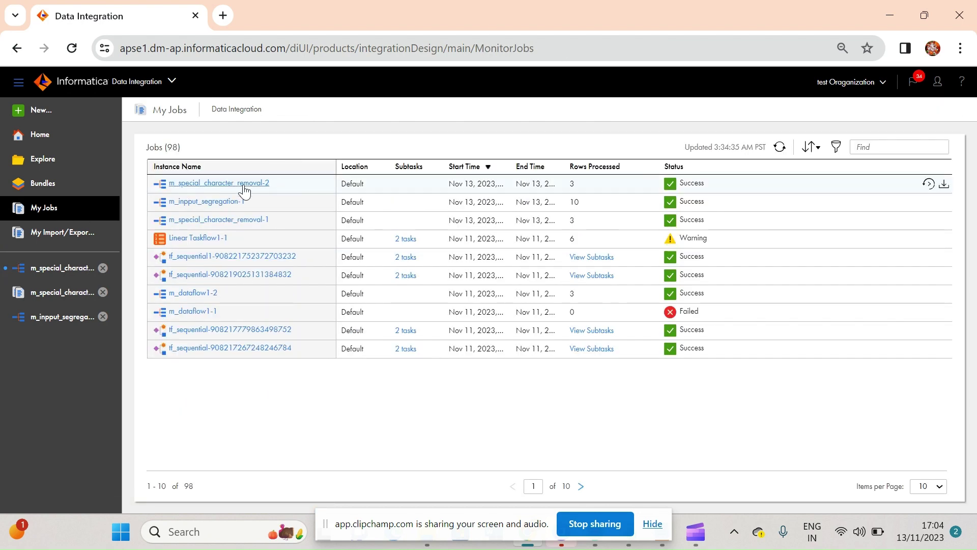
pyautogui.click(227, 186)
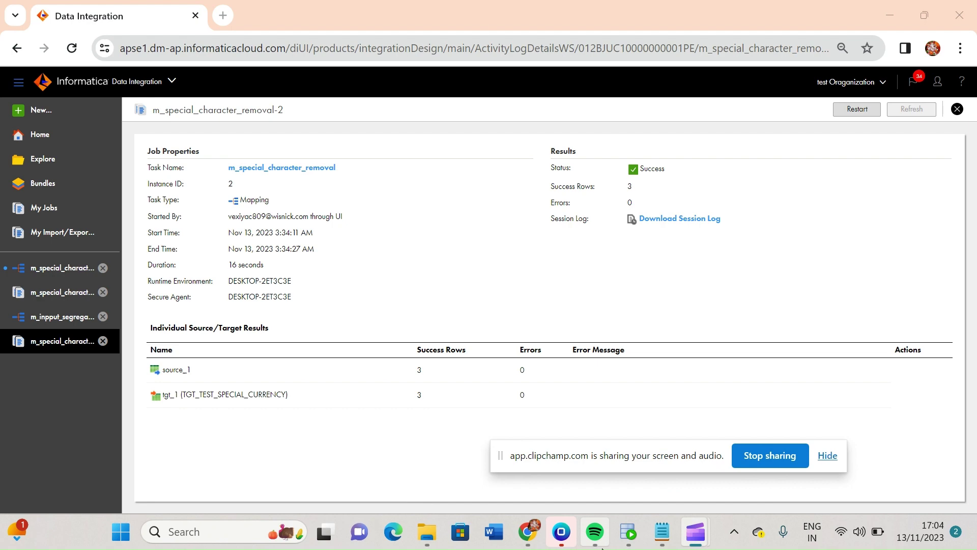
pyautogui.click(628, 532)
# Run the tgt_test_special_currency select, returning salaries 4000, 6000 and 7000
pyautogui.click(465, 265)
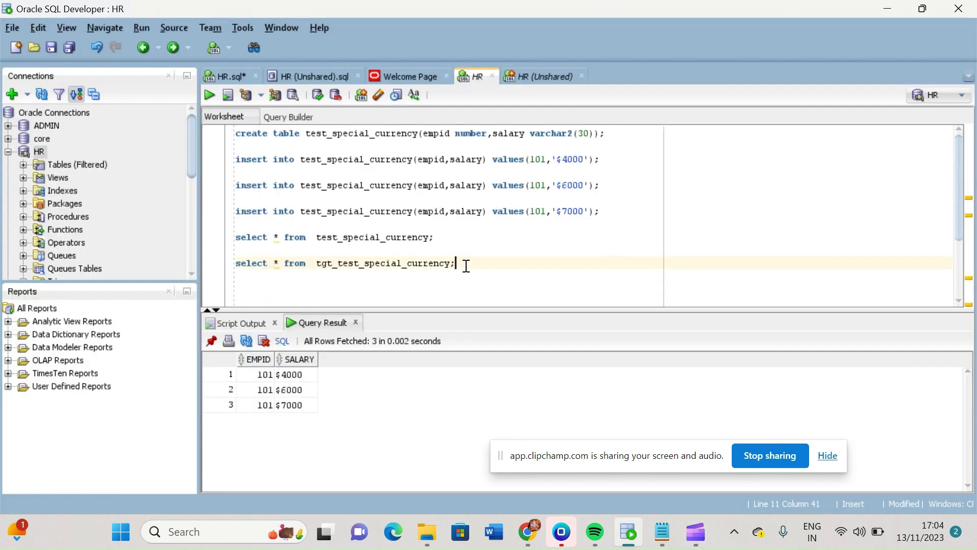
pyautogui.hotkey('ctrl', 'Return')
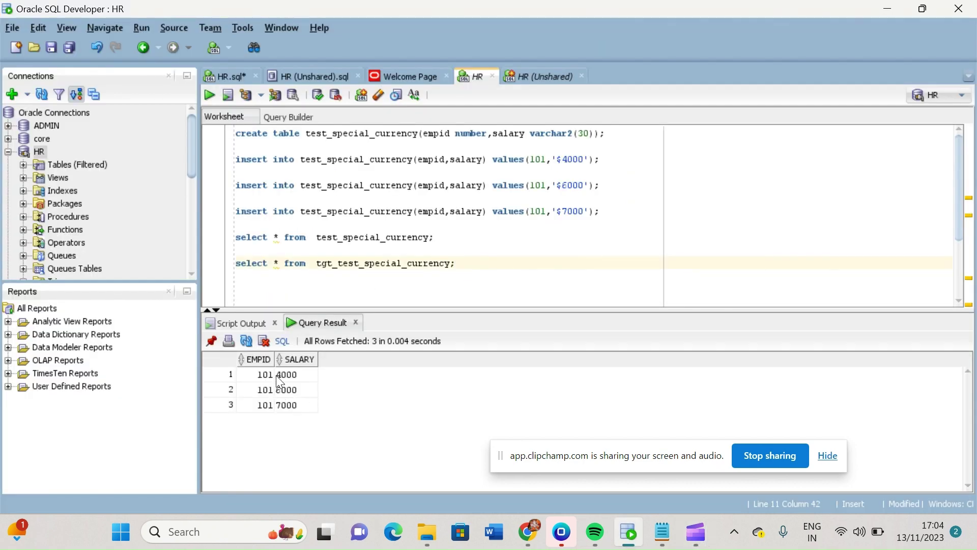